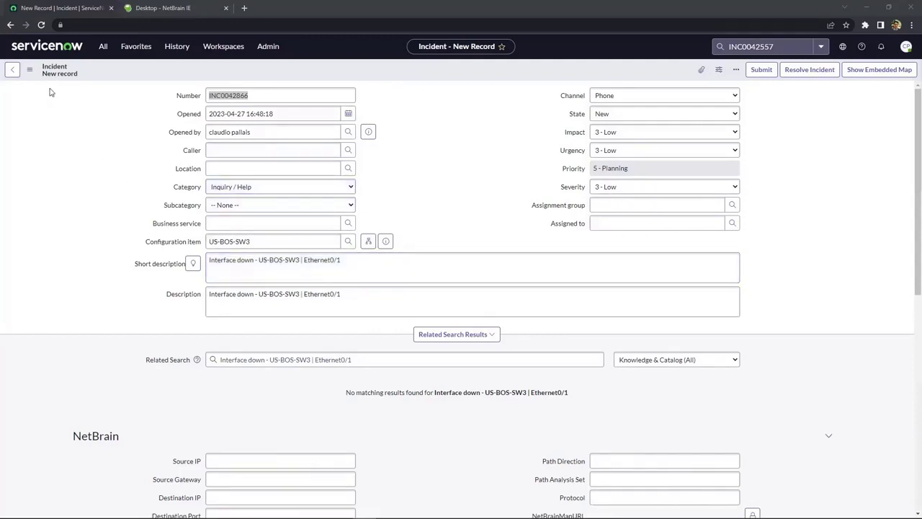
Save the new incident and confirm its State shows Closed
click(32, 73)
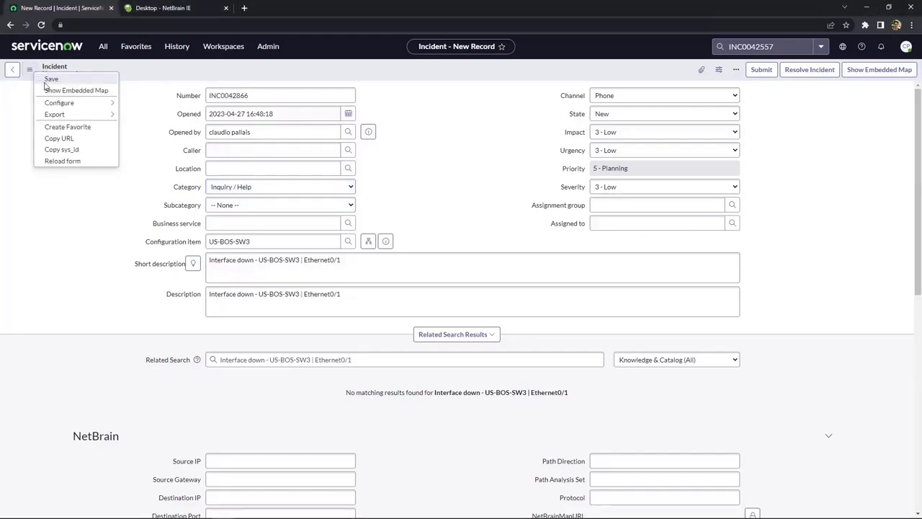
click(51, 79)
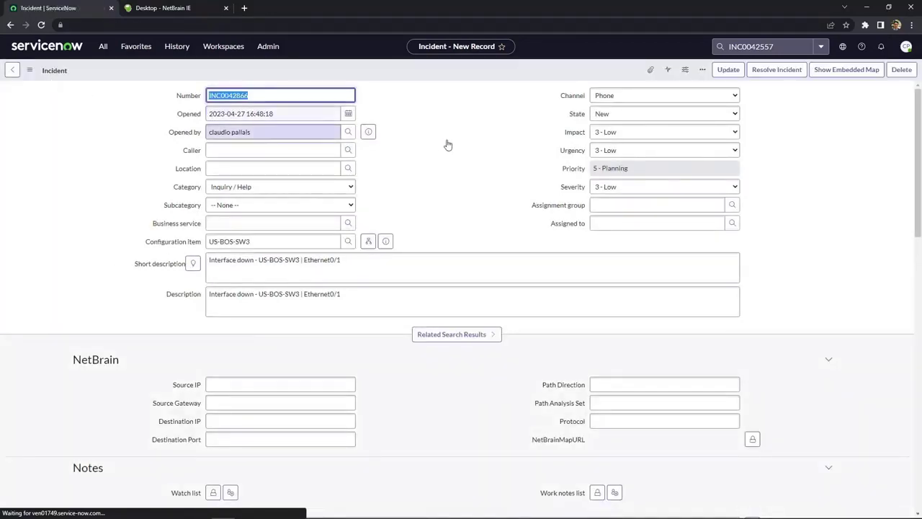
click(616, 117)
key(c)
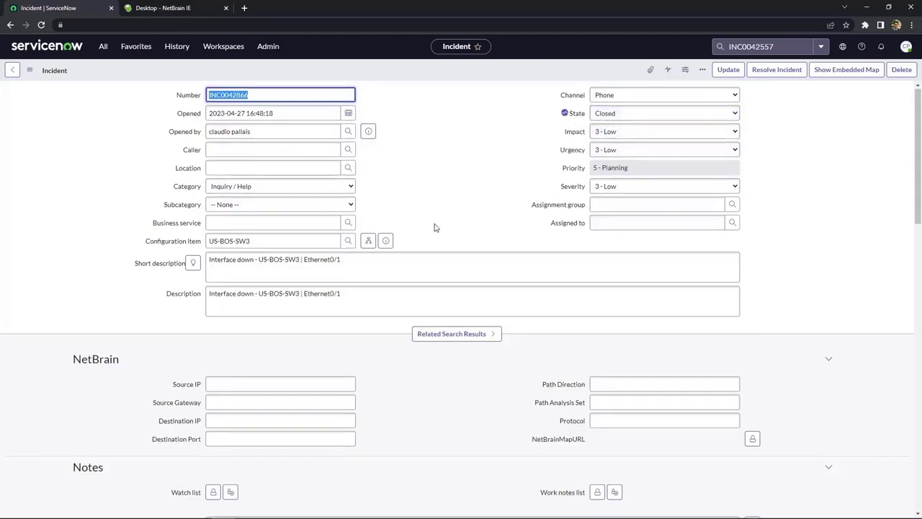
Review the close notes and activities, then open the linked incident in NetBrain
scroll(434, 226, down, 6)
scroll(434, 228, down, 7)
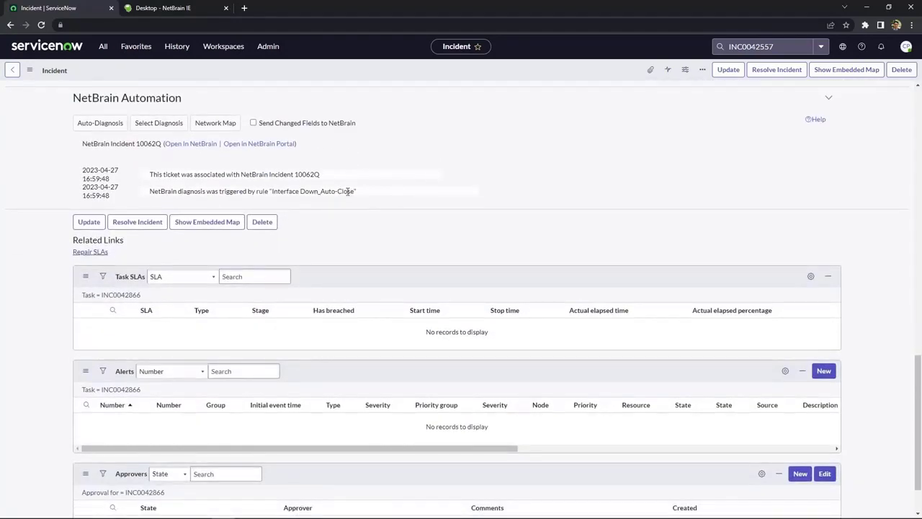
scroll(351, 206, down, 1)
scroll(351, 204, up, 3)
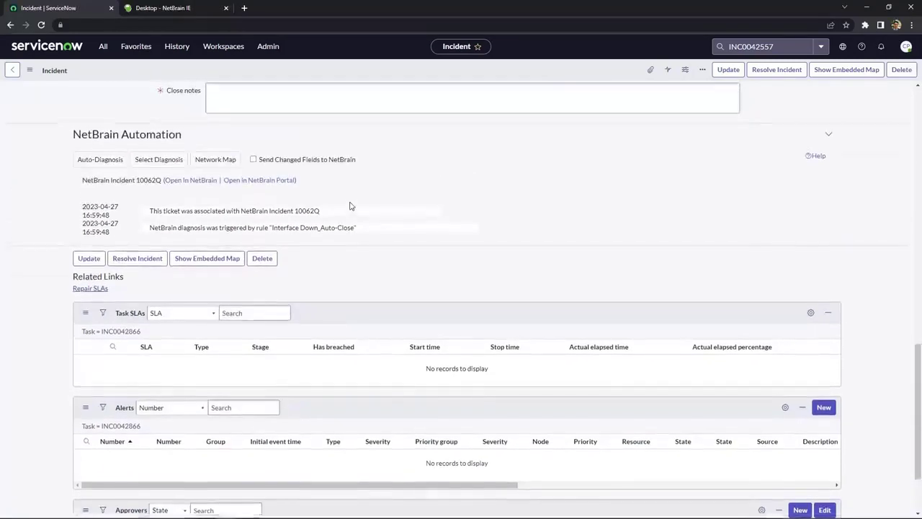
click(350, 200)
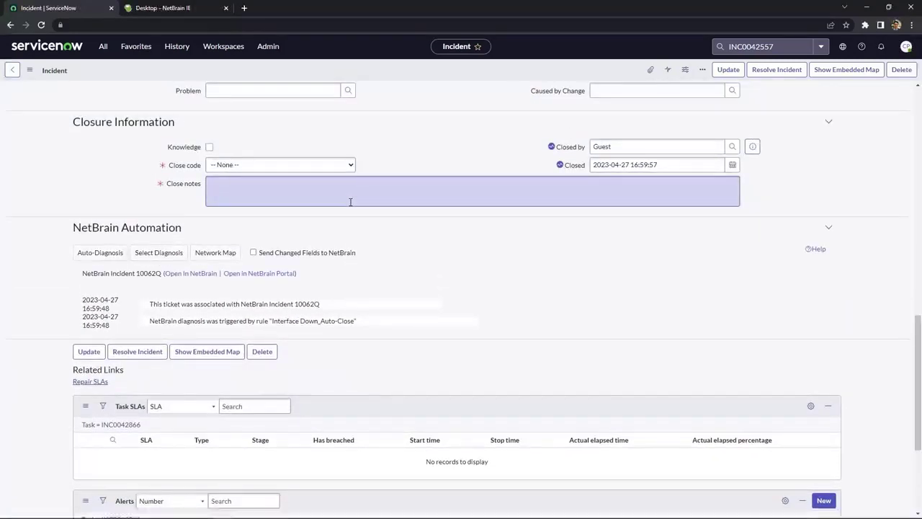
scroll(350, 202, up, 3)
scroll(350, 203, up, 3)
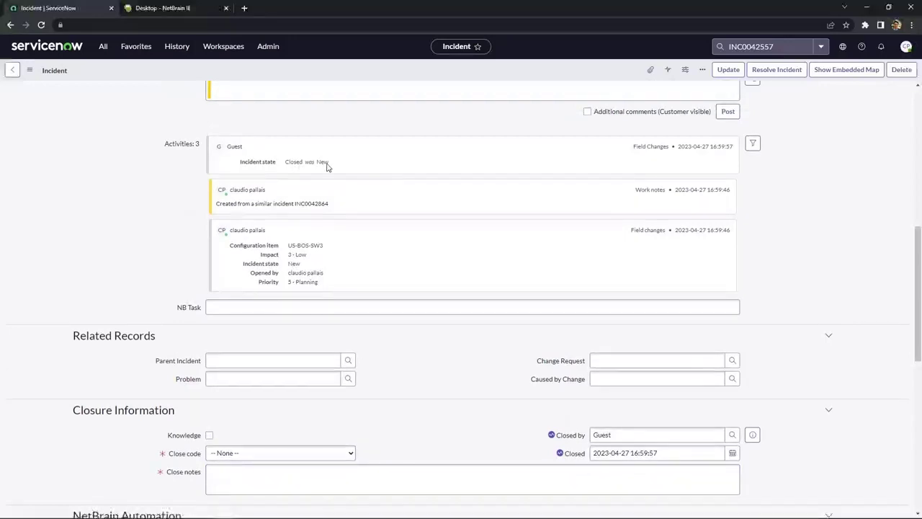
scroll(326, 167, down, 5)
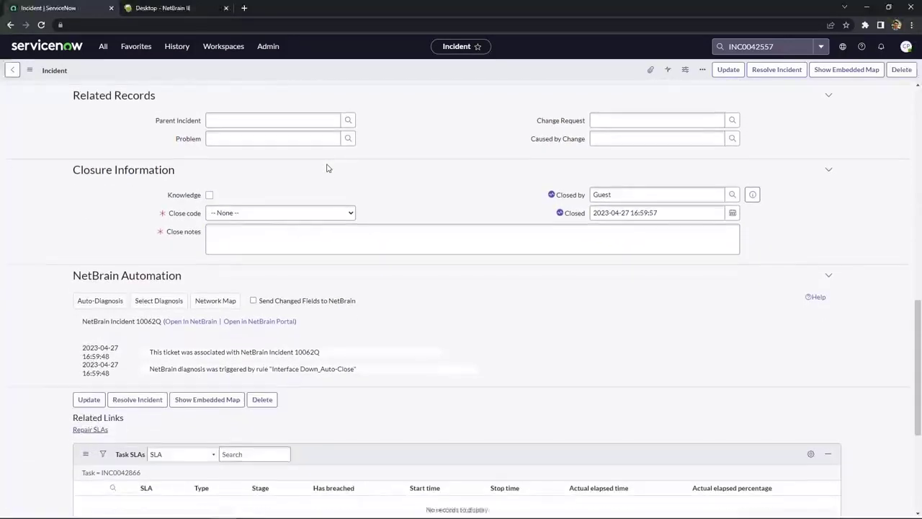
click(191, 321)
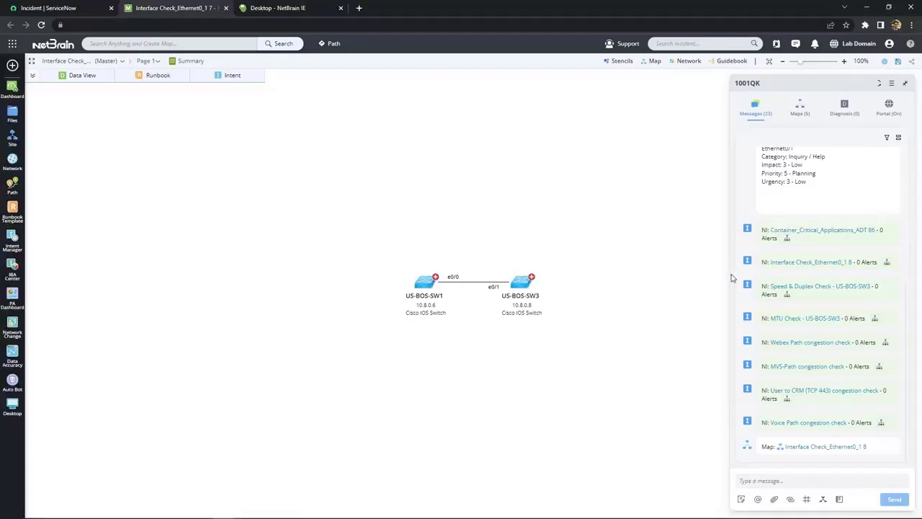
Open the Interface Check_Ethernet0_1 8 intent and put it into edit mode
click(788, 265)
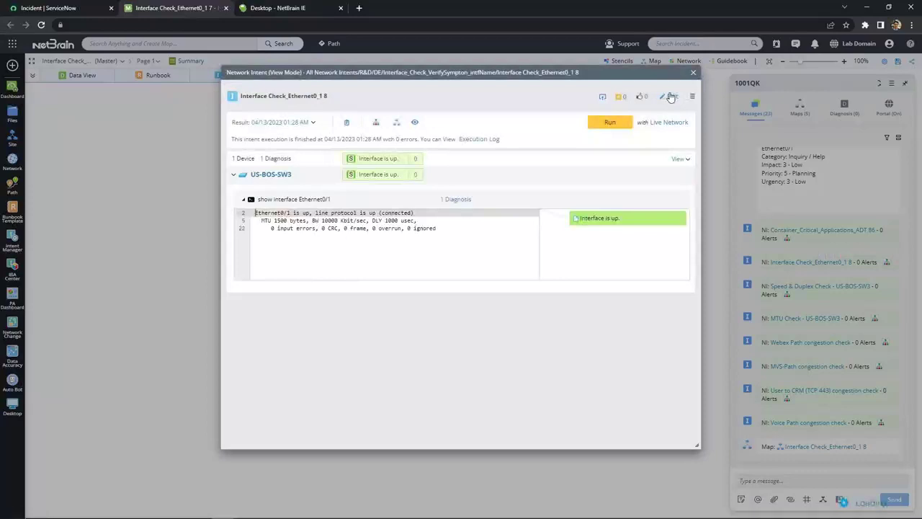
click(671, 97)
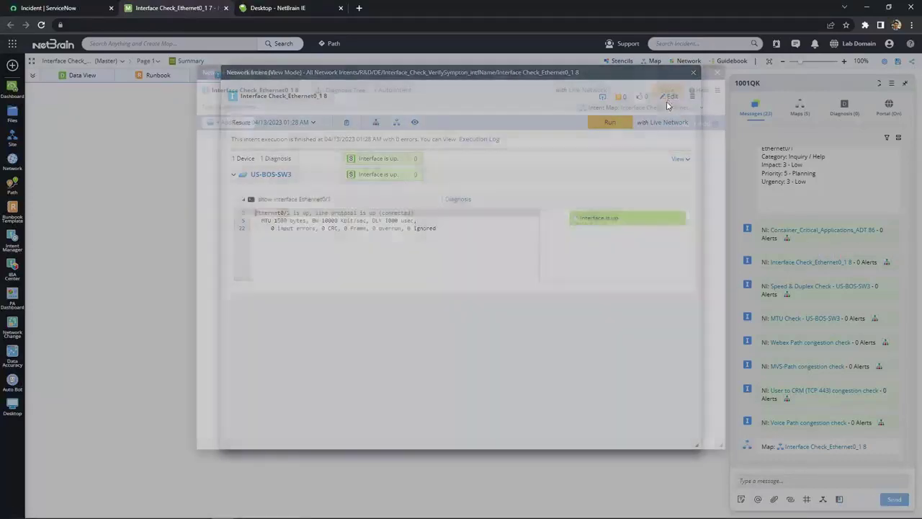
Make Interface_Status_Check's Else branch call the [snow1749] Update Incident webhook, then apply
click(624, 174)
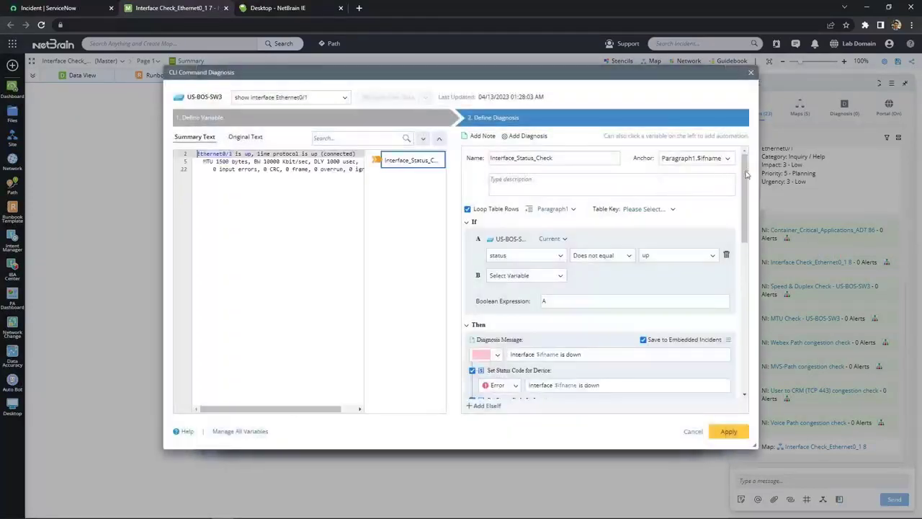
mouse_move(745, 173)
mouse_down()
mouse_move(742, 322)
mouse_move(745, 174)
mouse_up()
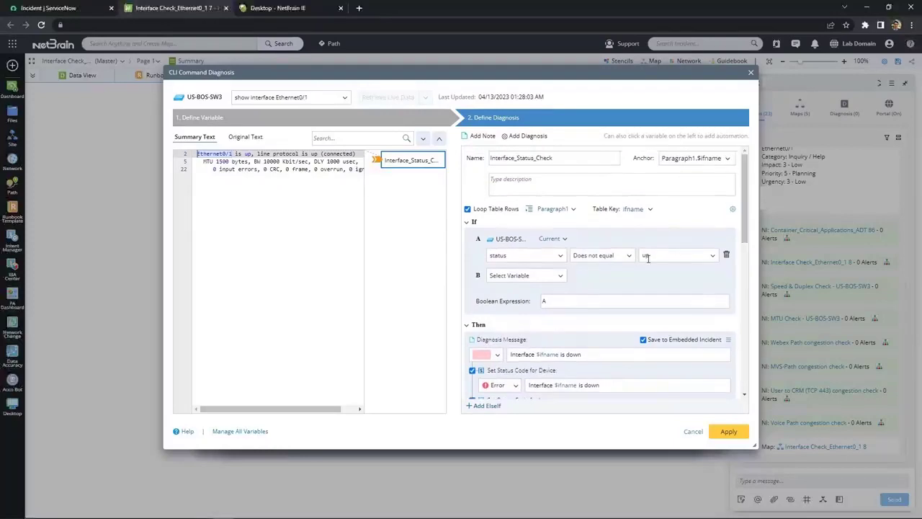
scroll(691, 238, down, 5)
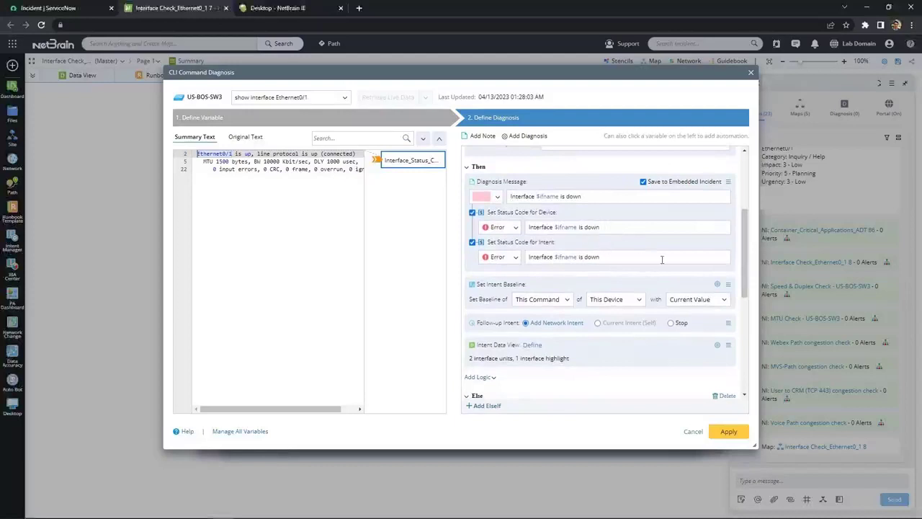
drag(745, 228, 745, 319)
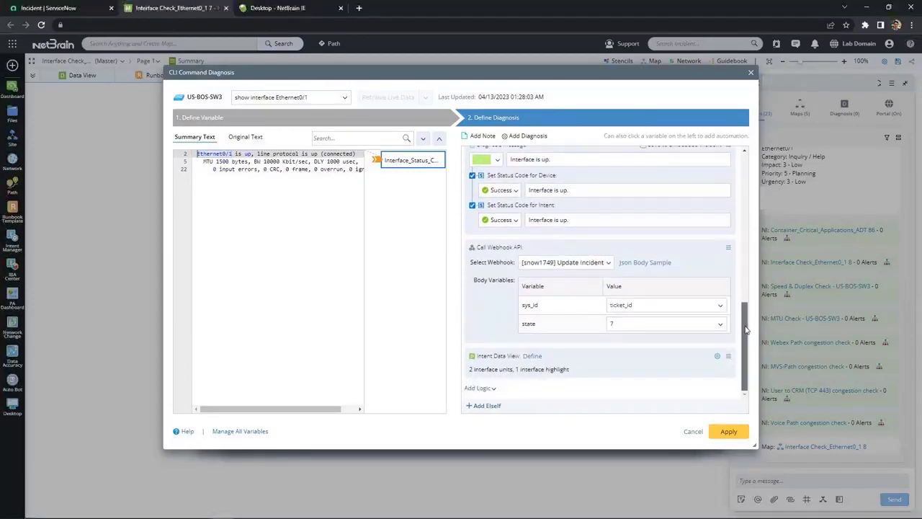
click(608, 266)
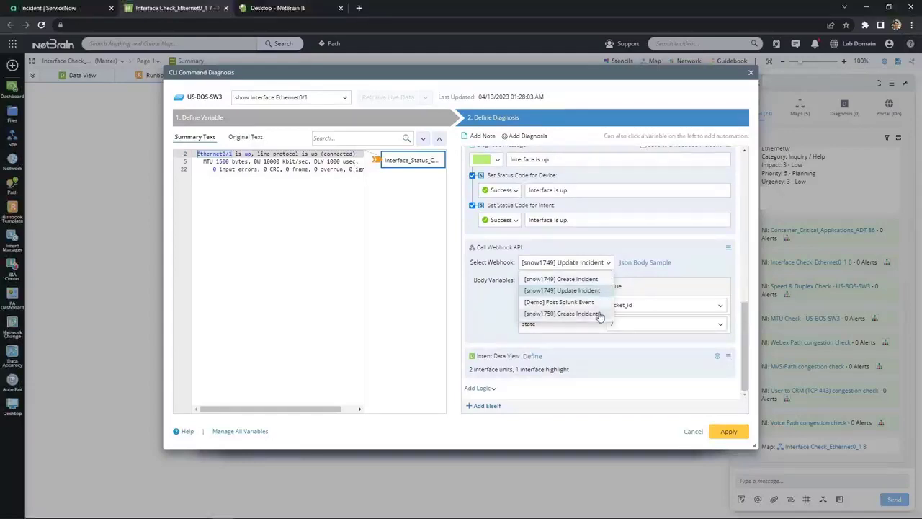
click(639, 267)
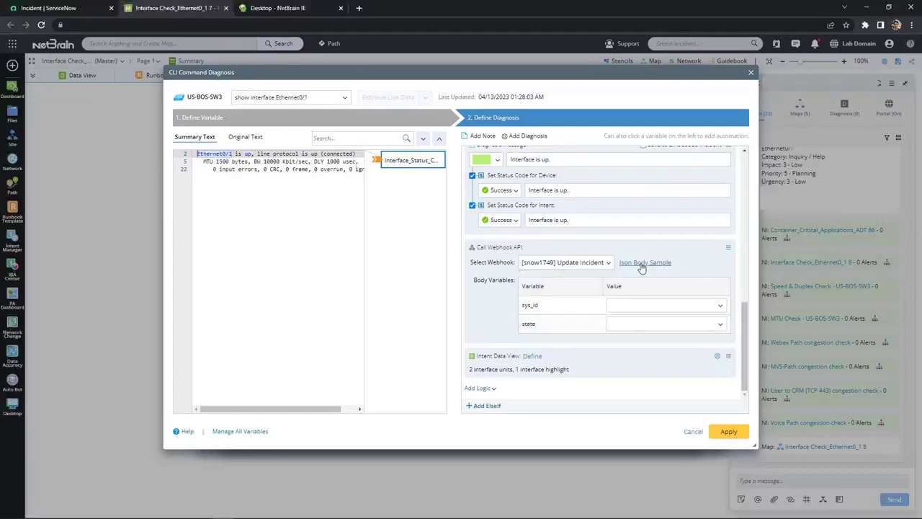
click(641, 266)
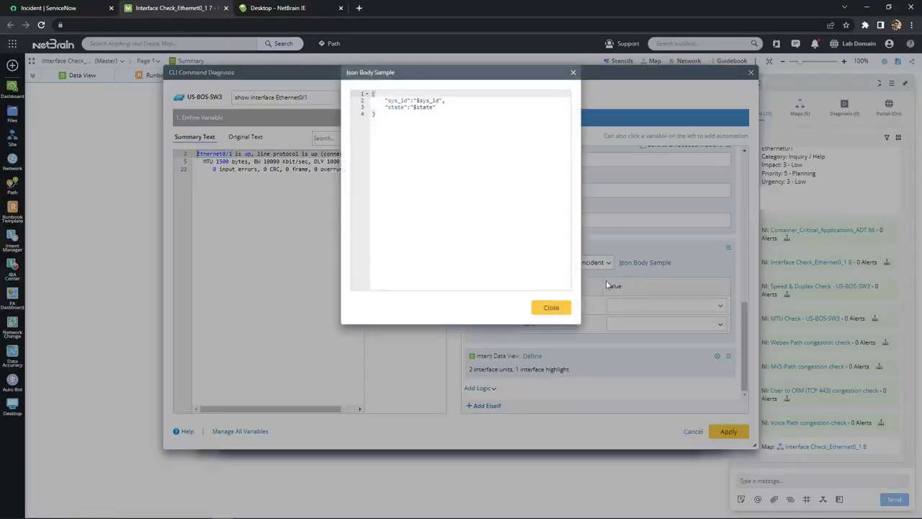
click(561, 309)
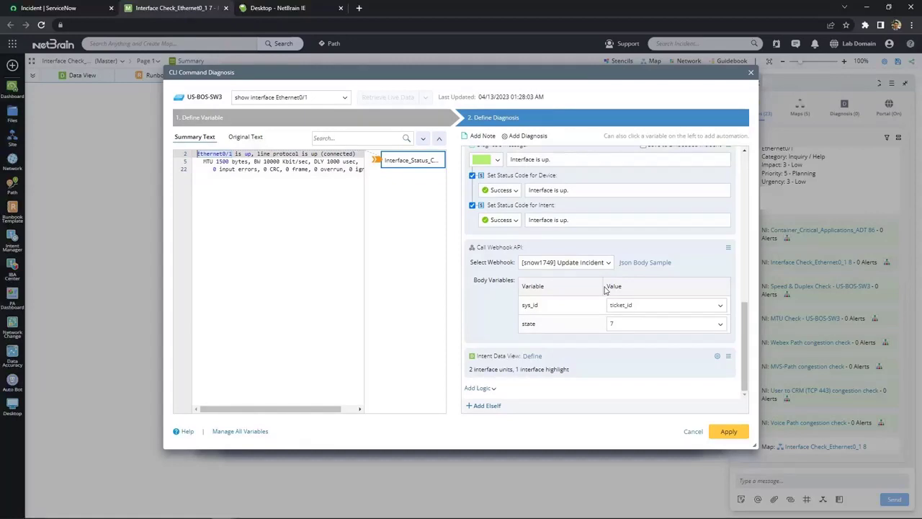
click(725, 431)
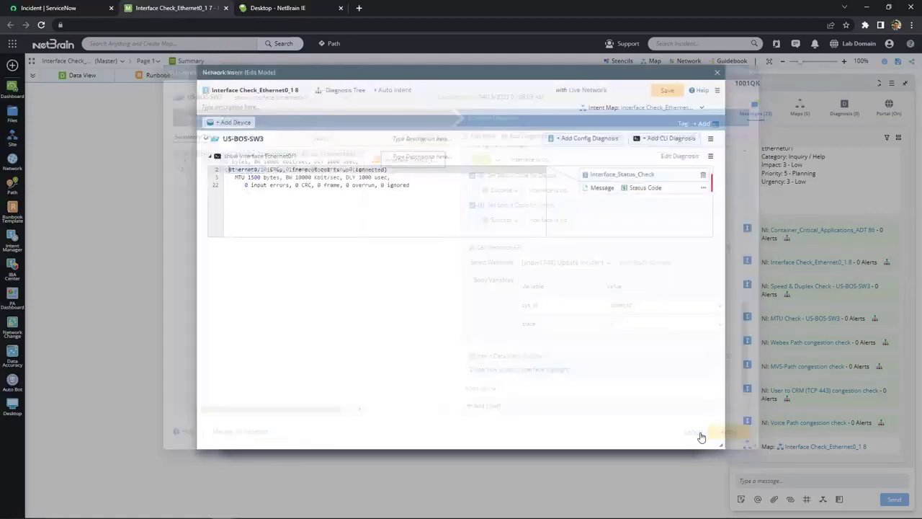
Close the intent windows and go to System Management
click(717, 72)
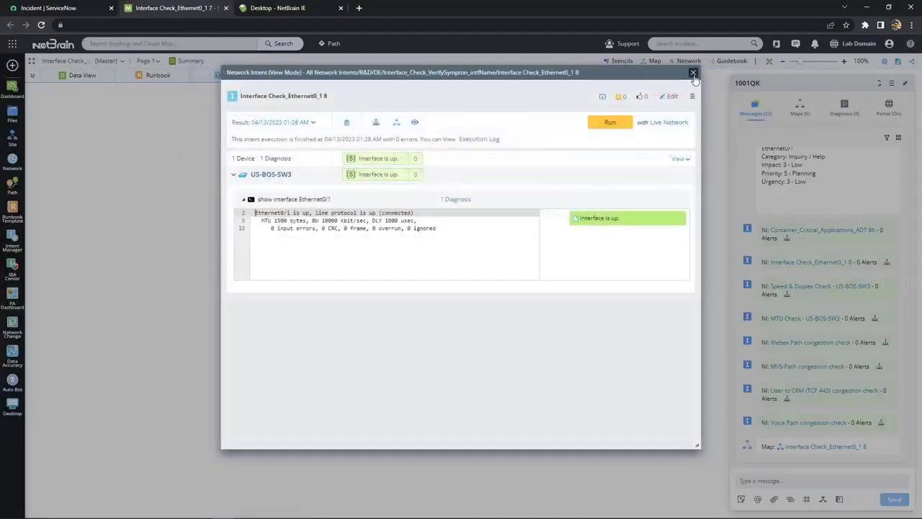
click(693, 72)
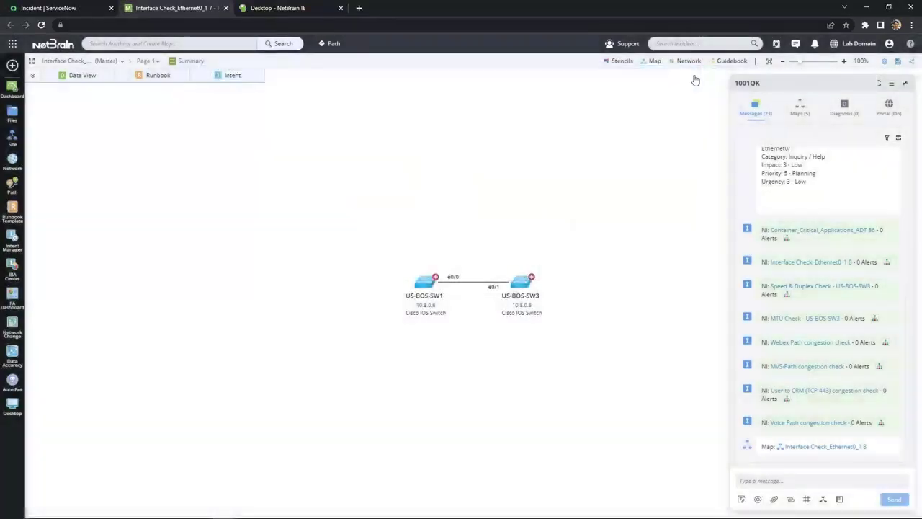
click(12, 44)
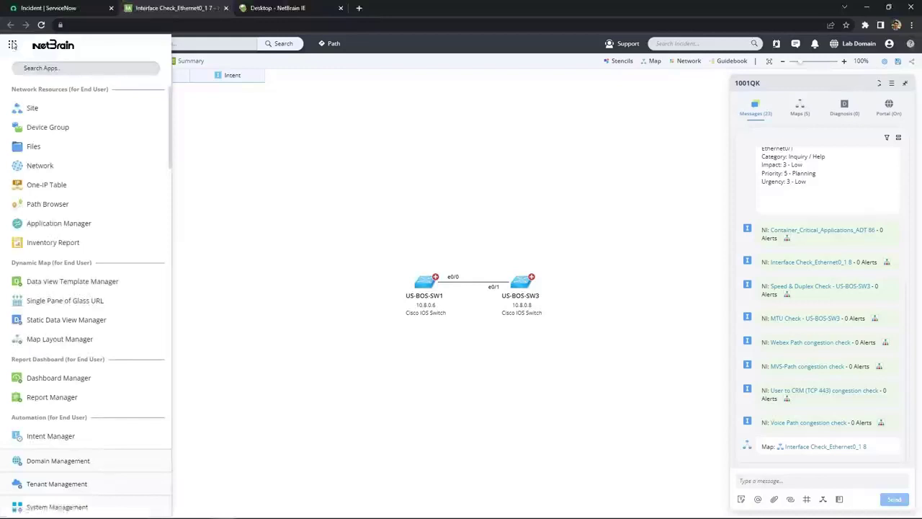
click(43, 508)
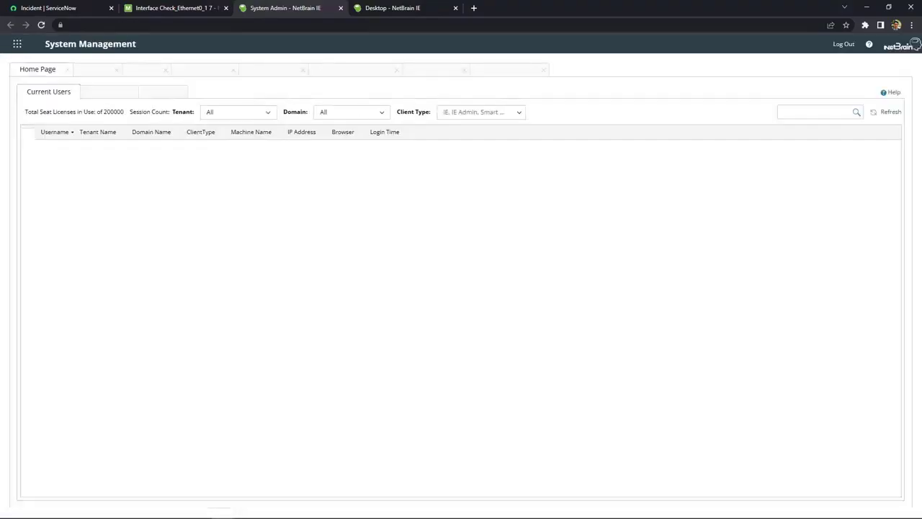
Edit the [snow1749] Update Incident webhook in the Outgoing Webhook Manager
click(17, 44)
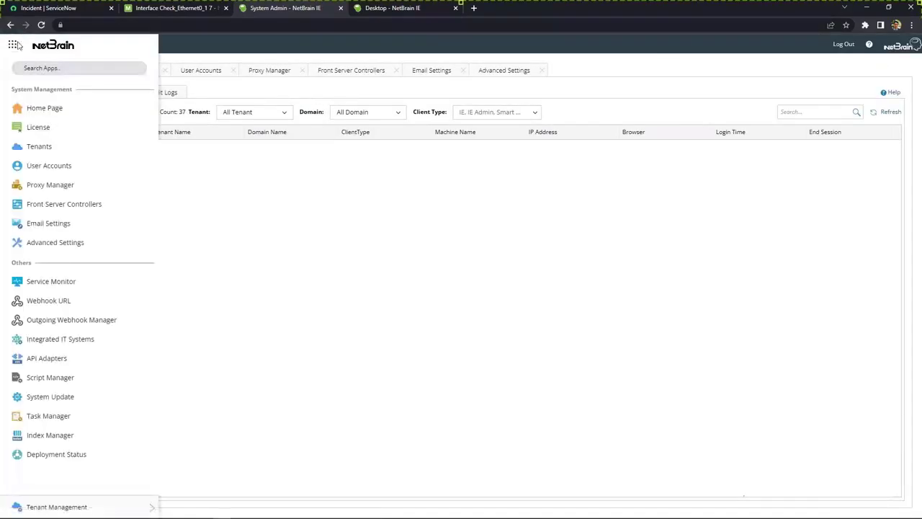
click(40, 323)
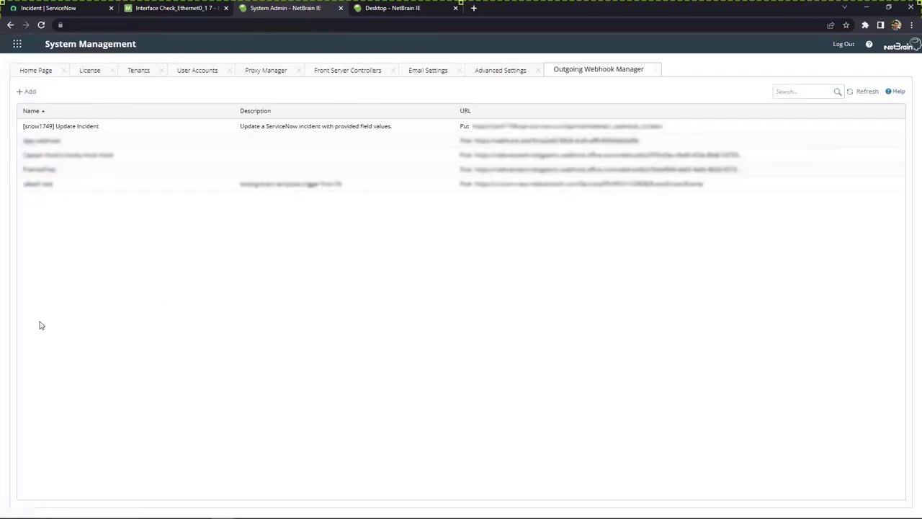
click(898, 127)
click(885, 141)
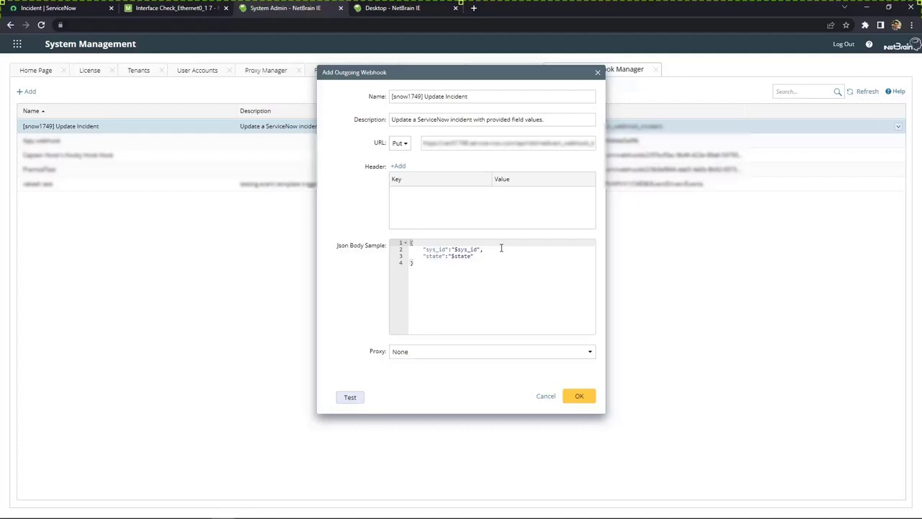
Close the webhook settings, and in ServiceNow check the Opened by, Business service and Priority field names and the Channel choices
click(580, 396)
click(73, 11)
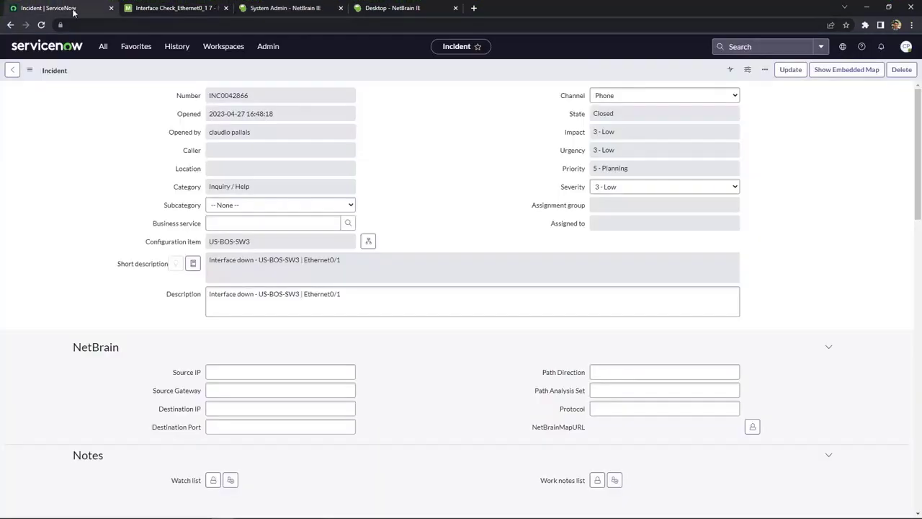
right_click(173, 133)
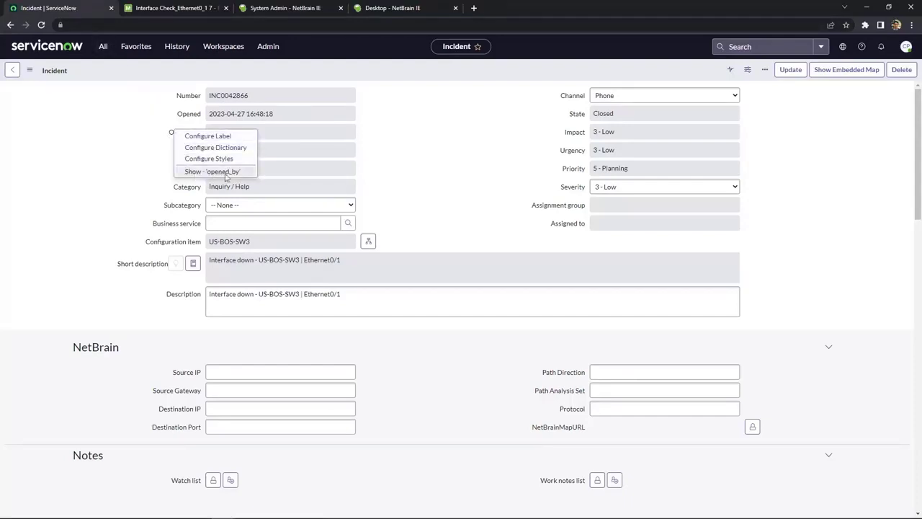
right_click(188, 228)
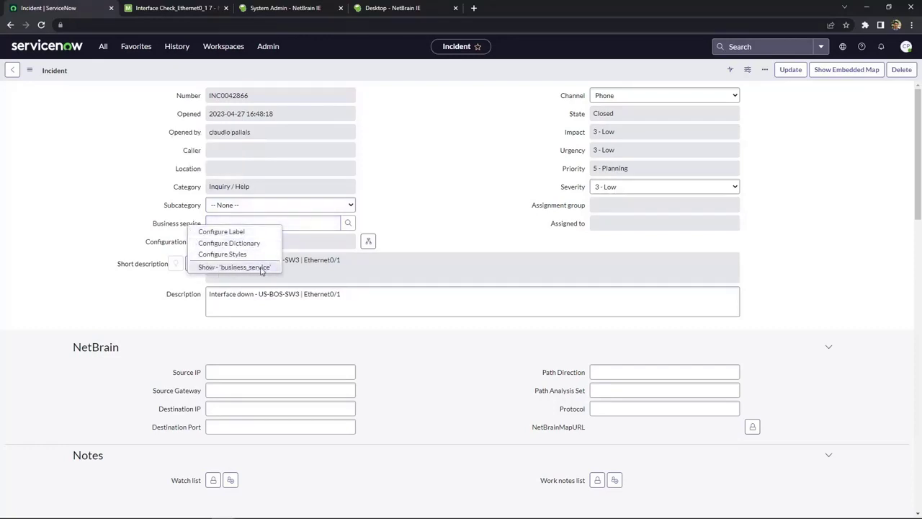
right_click(571, 168)
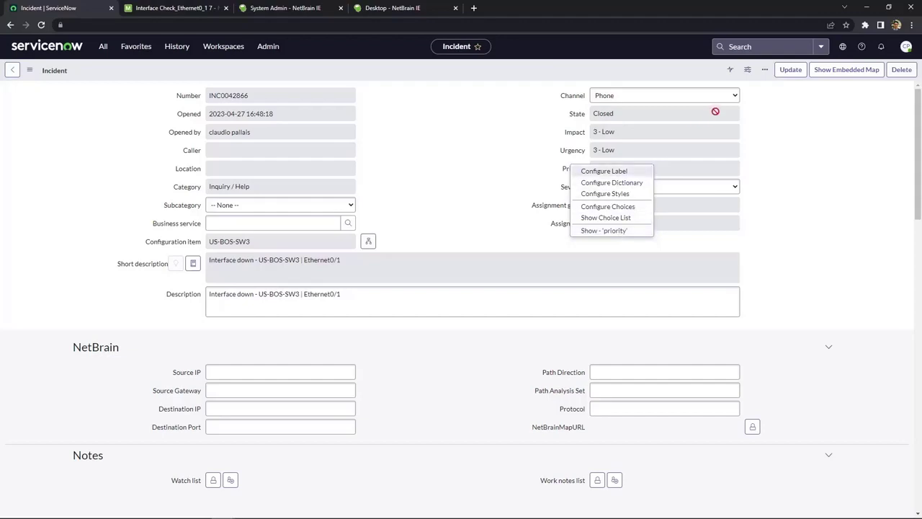
click(737, 95)
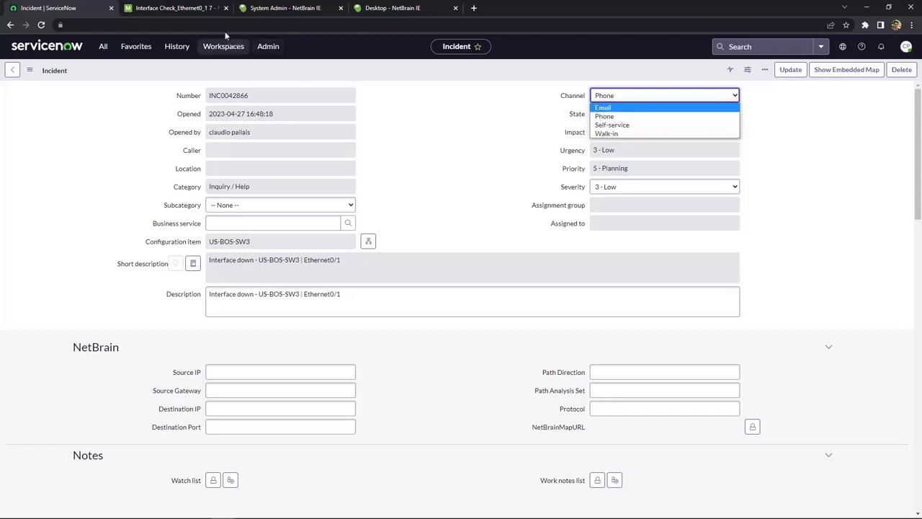
click(180, 9)
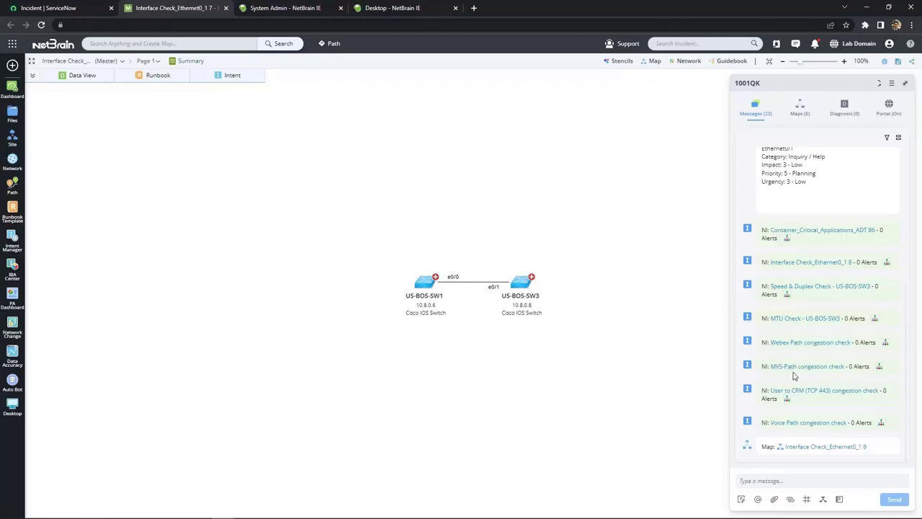
Edit the Speed & Duplex Check intent and view Error Check's Call Webhook API settings
mouse_move(814, 370)
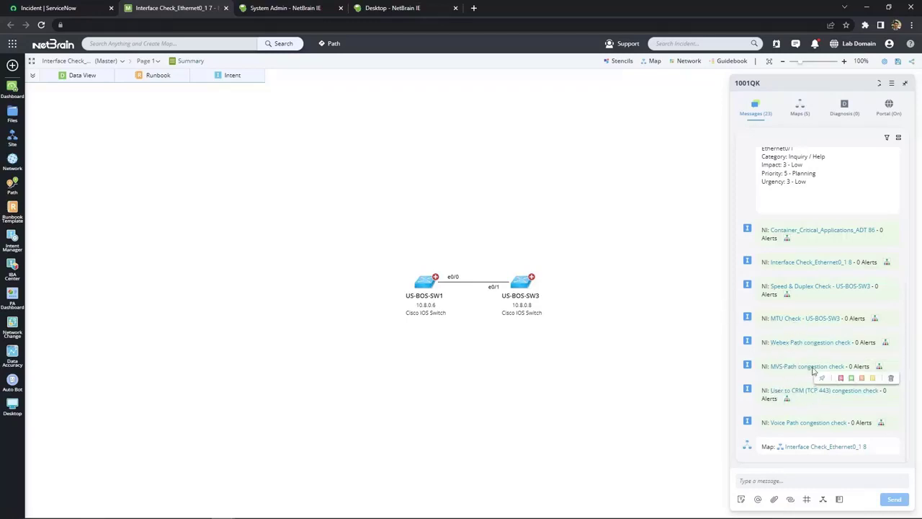
click(805, 288)
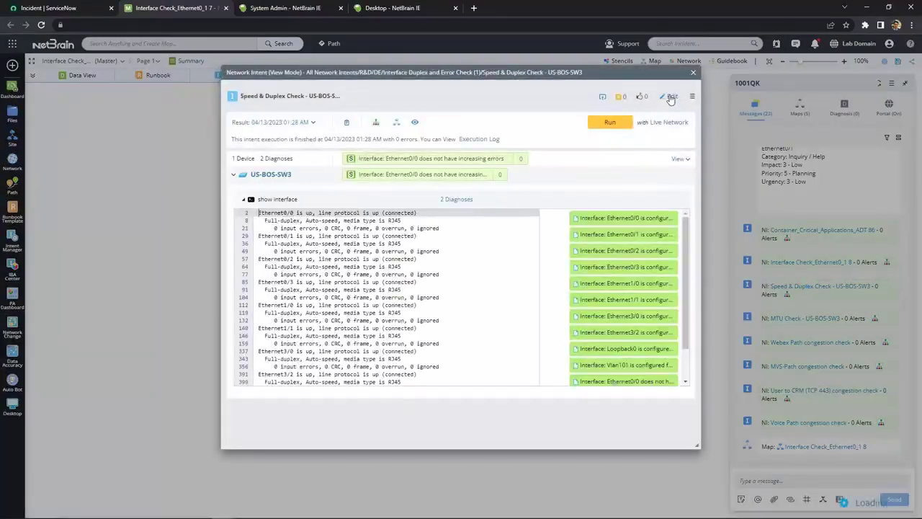
click(670, 97)
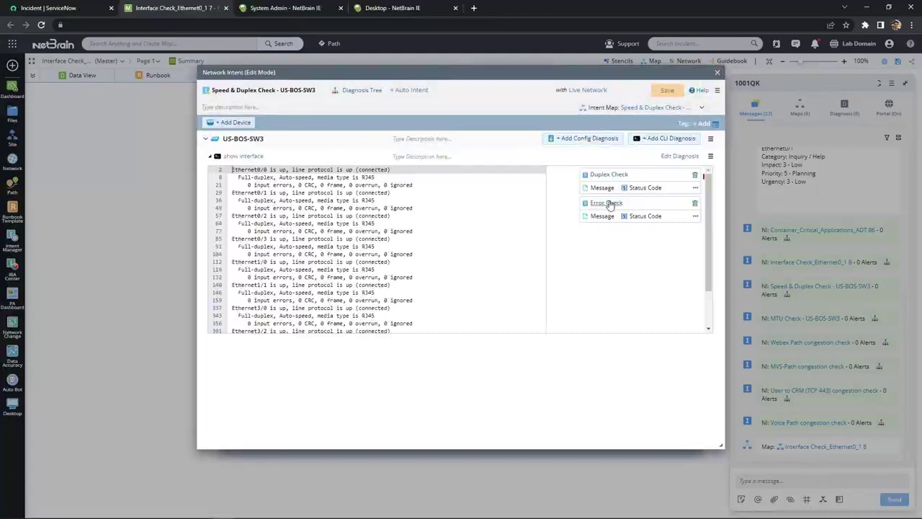
click(610, 205)
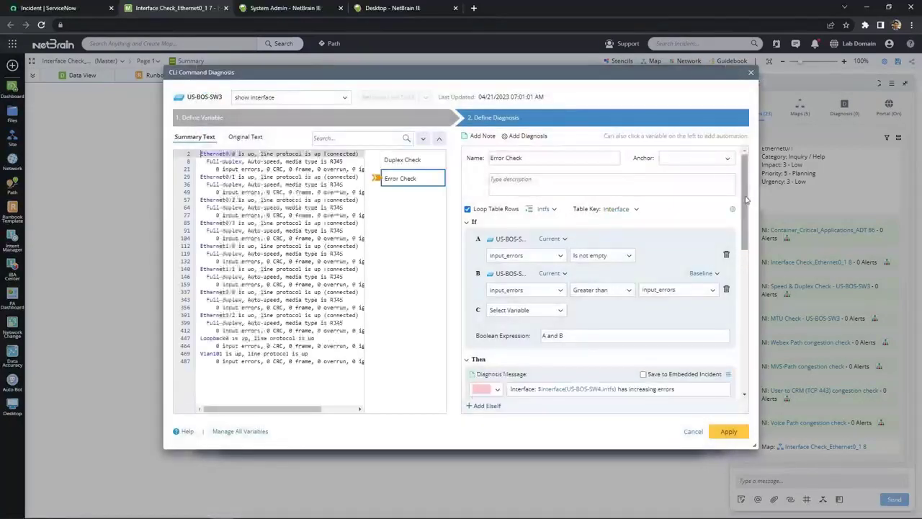
drag(746, 200, 748, 284)
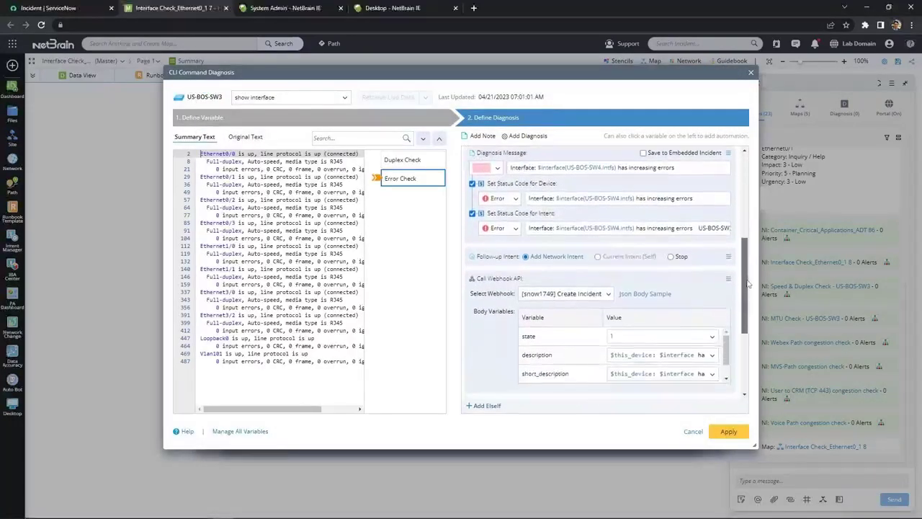